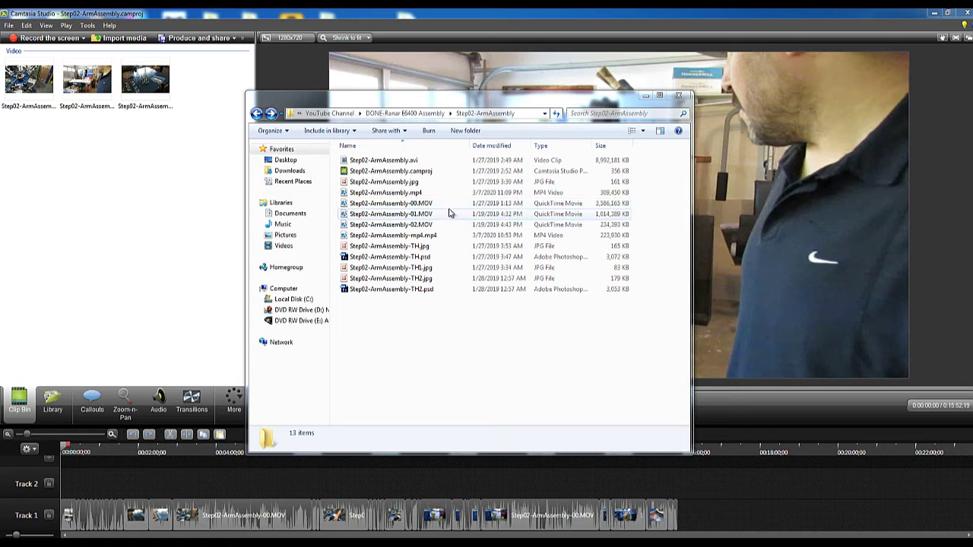
Compare the length and size details of Step02-ArmAssembly-00.MOV, Step02-ArmAssembly-01.MOV and Step02-ArmAssembly-02.MOV in the project folder
click(429, 204)
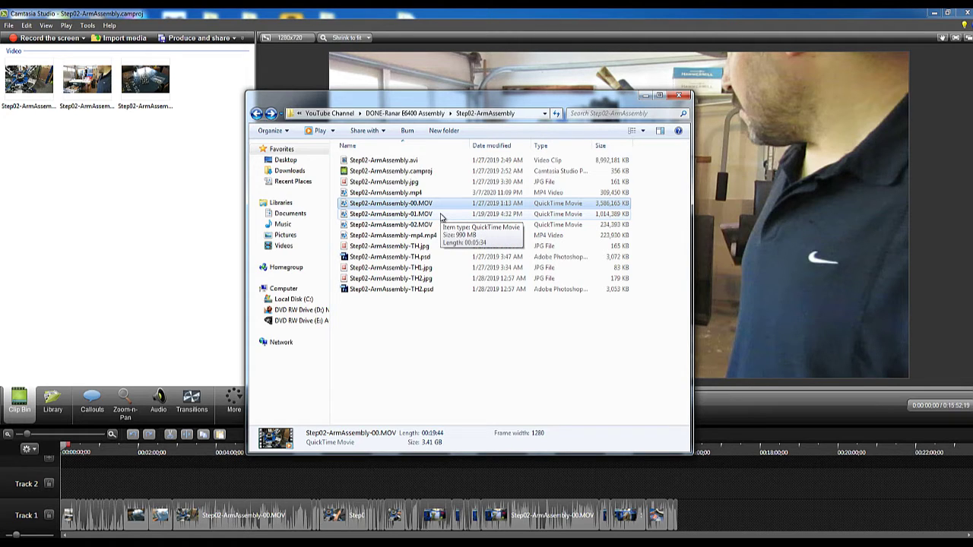
click(439, 214)
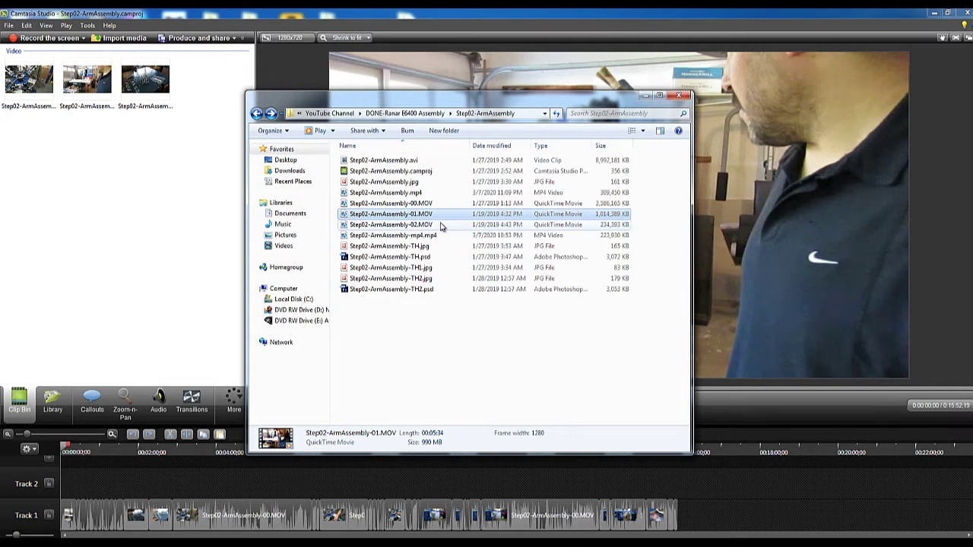
click(444, 225)
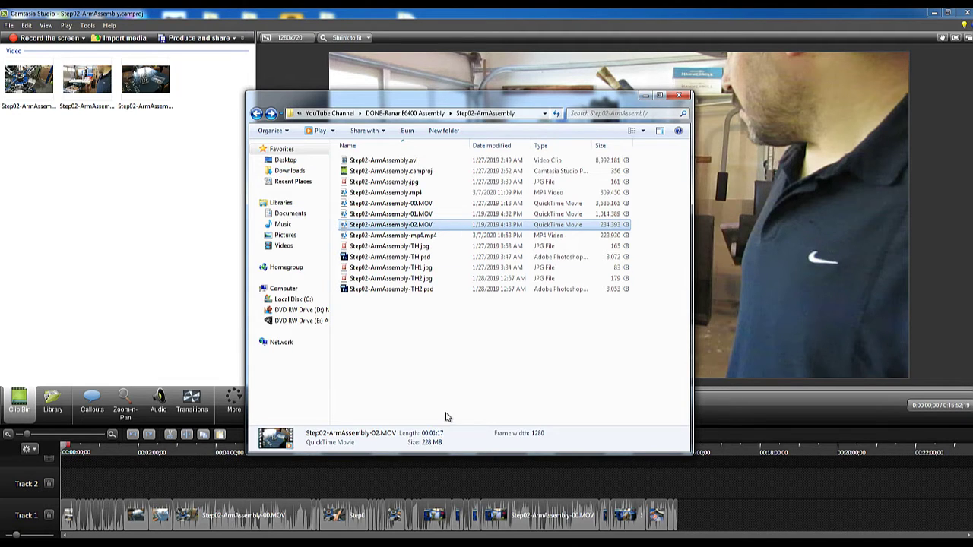
click(427, 204)
click(427, 214)
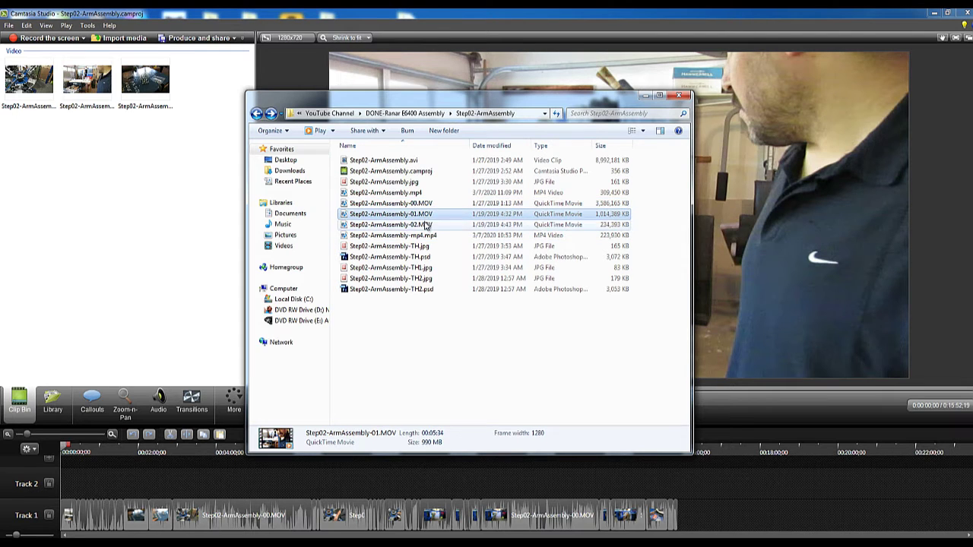
click(427, 225)
click(427, 203)
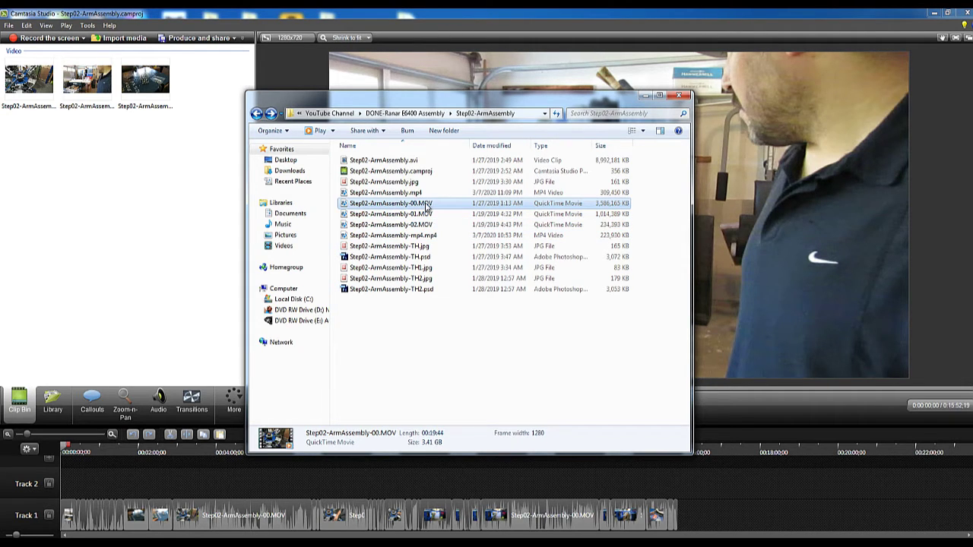
View the edited timeline in Camtasia Studio and check the details of Step02-ArmAssembly.avi in the project folder
click(644, 96)
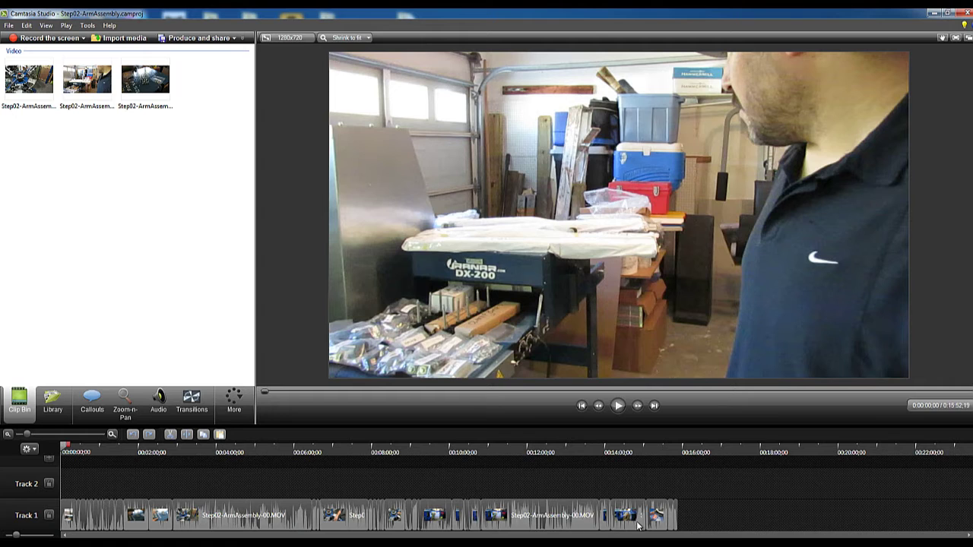
key(alt+Tab)
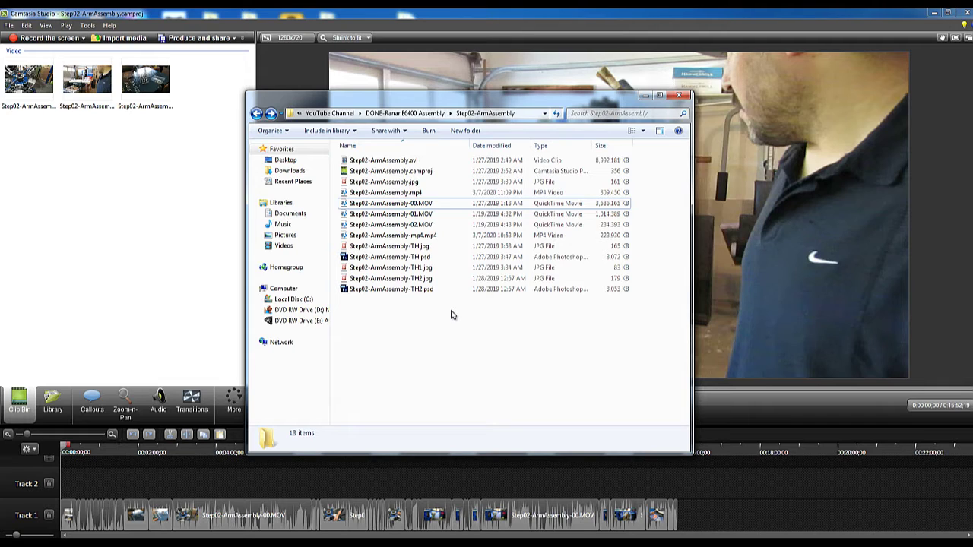
click(415, 161)
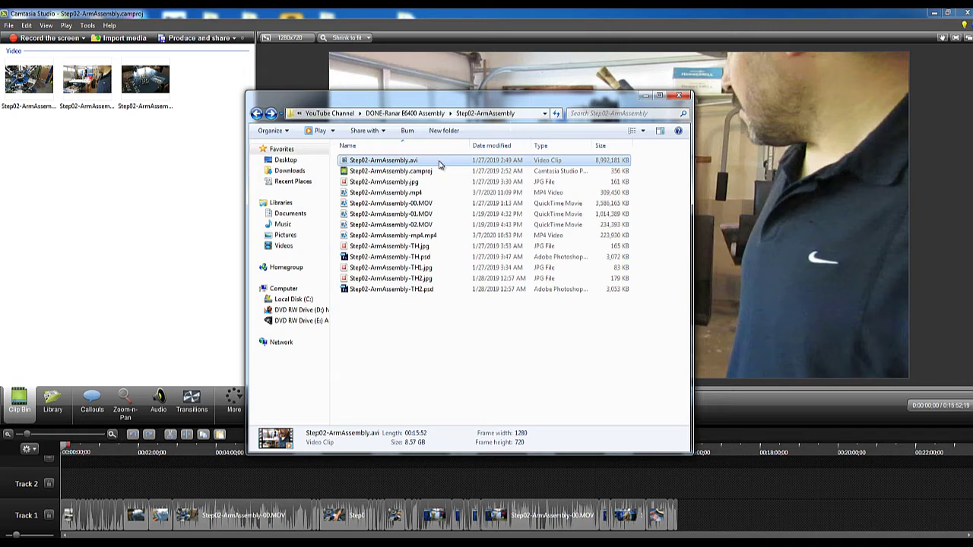
In Camtasia Studio's Production Wizard, choose custom production settings with the AVI file format, and cancel the production
click(187, 182)
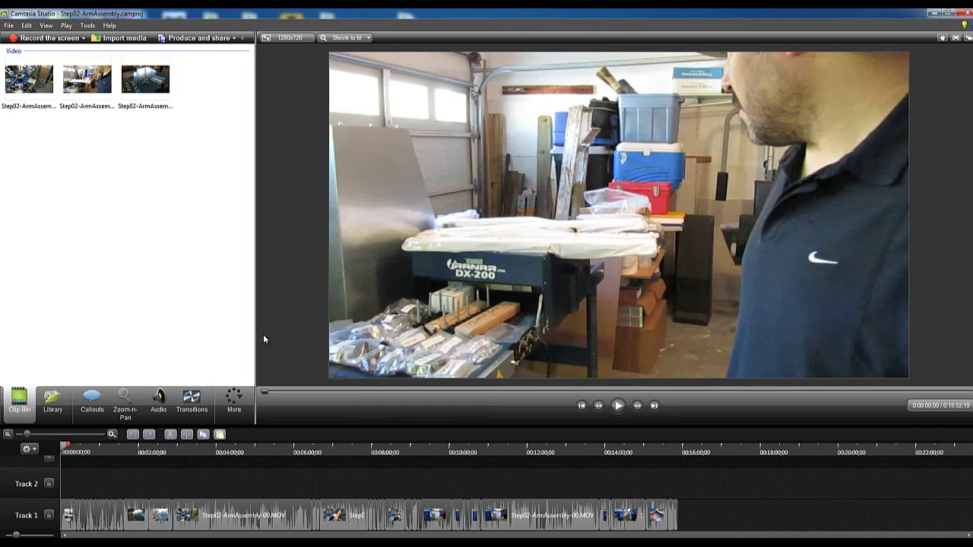
click(206, 39)
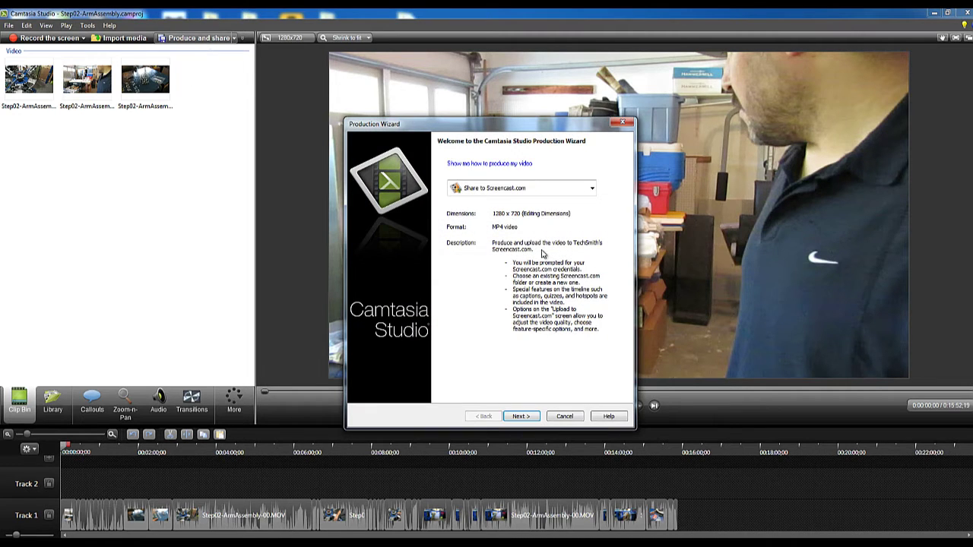
click(526, 190)
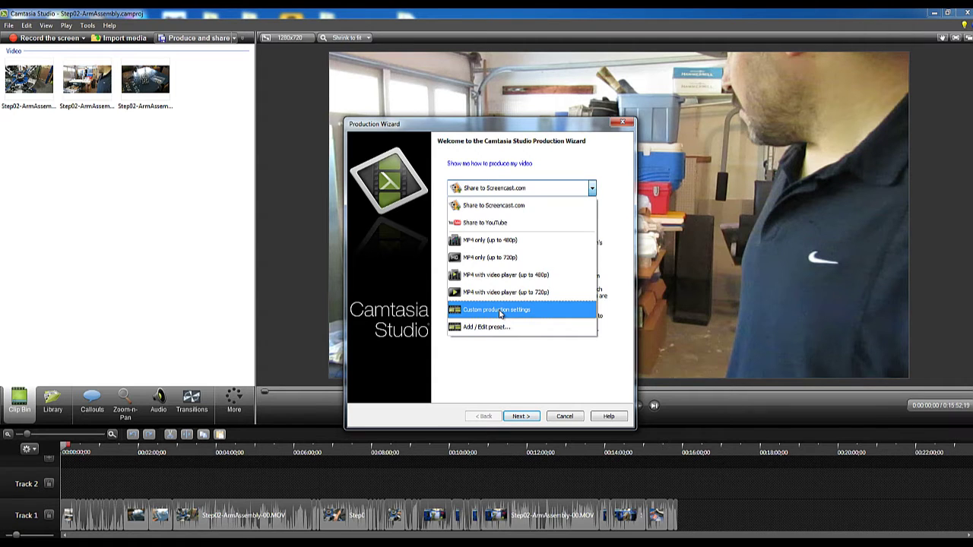
click(499, 312)
click(497, 192)
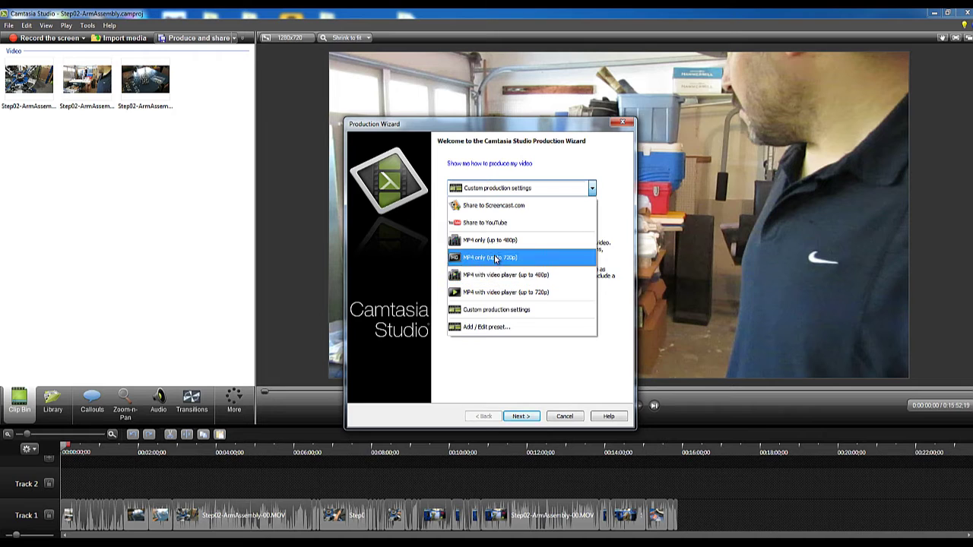
click(493, 310)
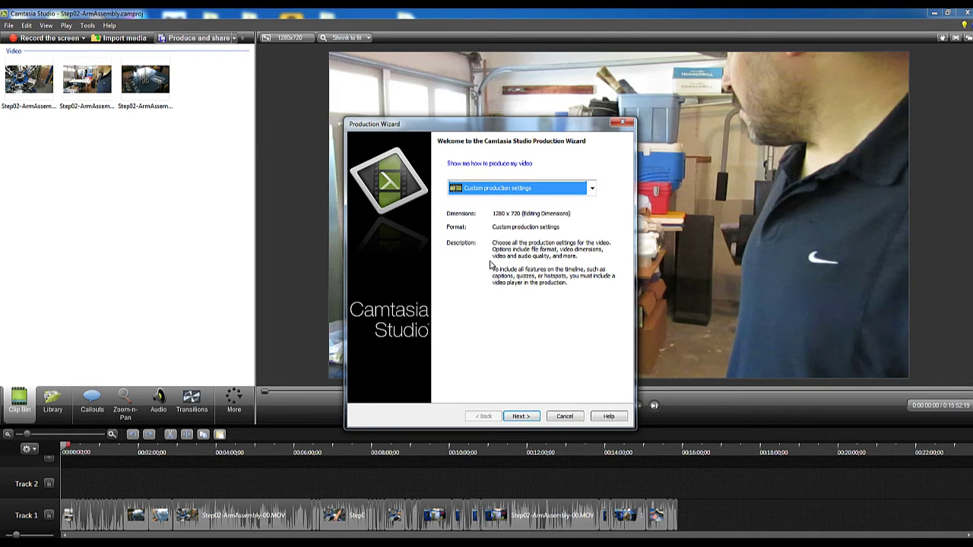
click(522, 417)
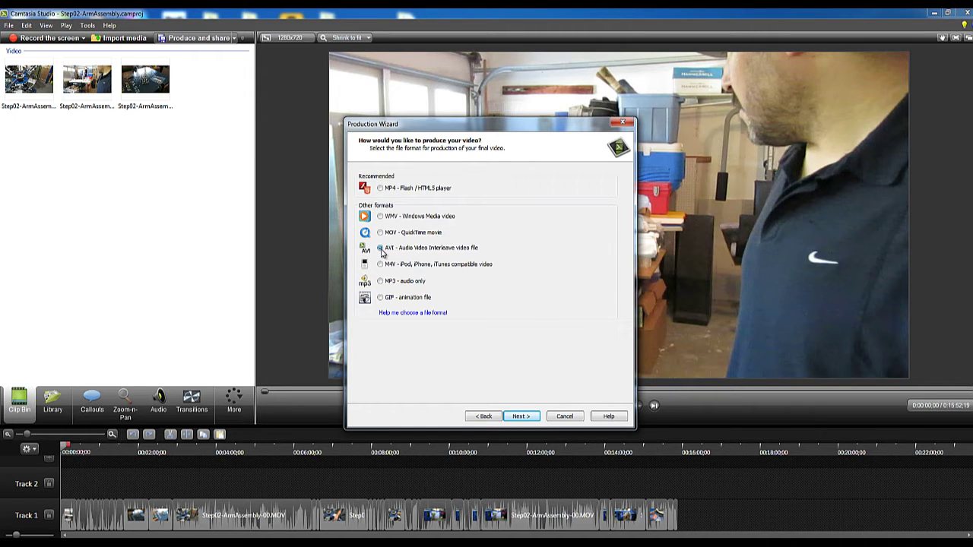
click(382, 253)
click(565, 417)
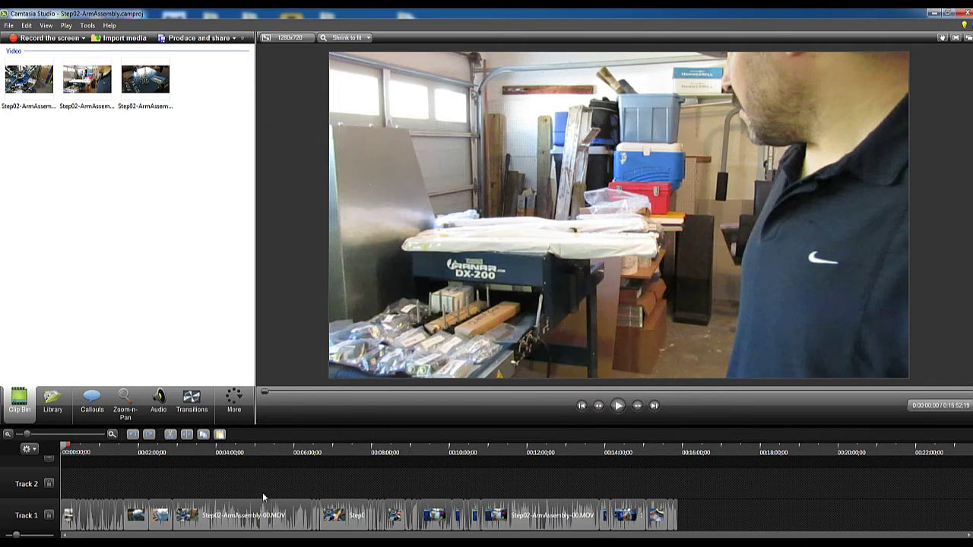
Compare the details of the three source MOV clips with those of Step02-ArmAssembly.avi in the project folder
key(alt+Tab)
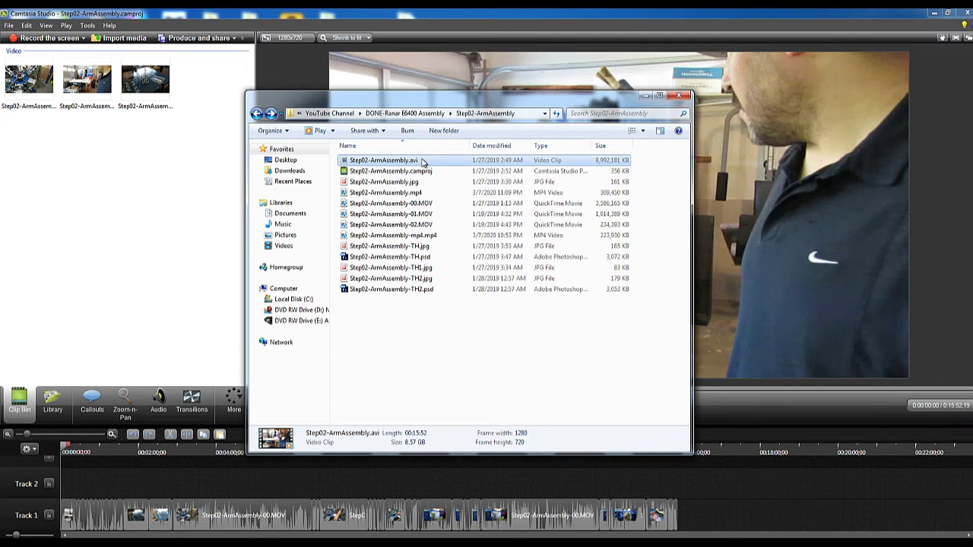
click(425, 203)
click(430, 215)
click(430, 225)
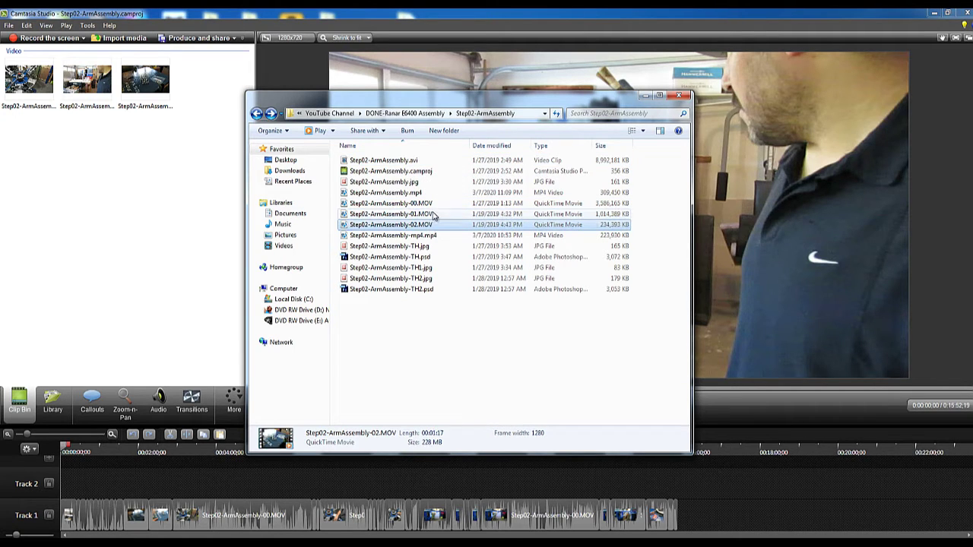
click(418, 161)
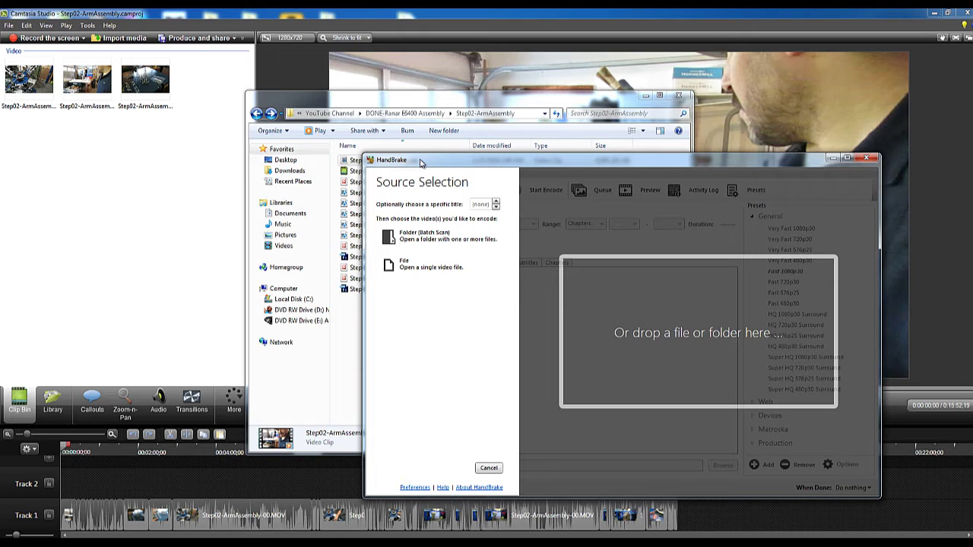
View the version information and the General preferences in HandBrake, and return to the source selection
click(468, 490)
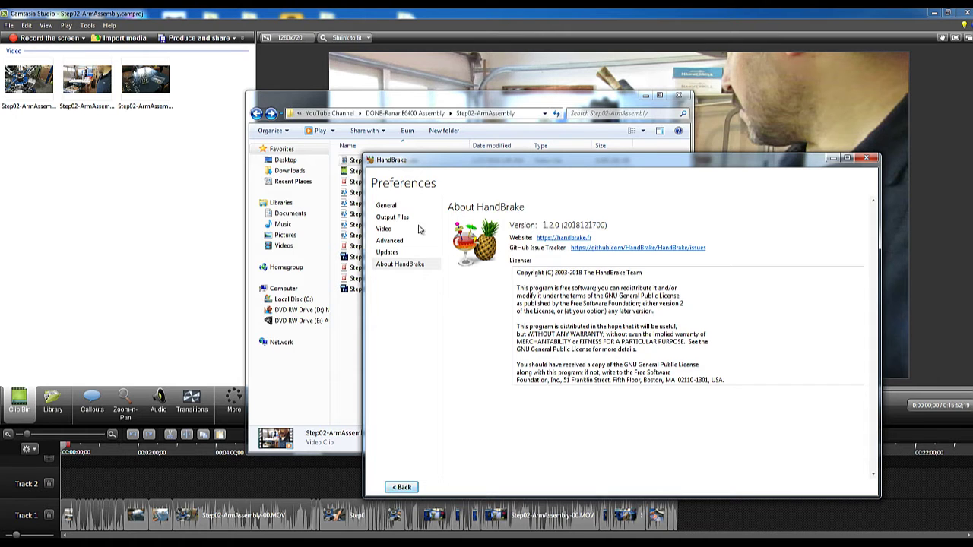
click(389, 207)
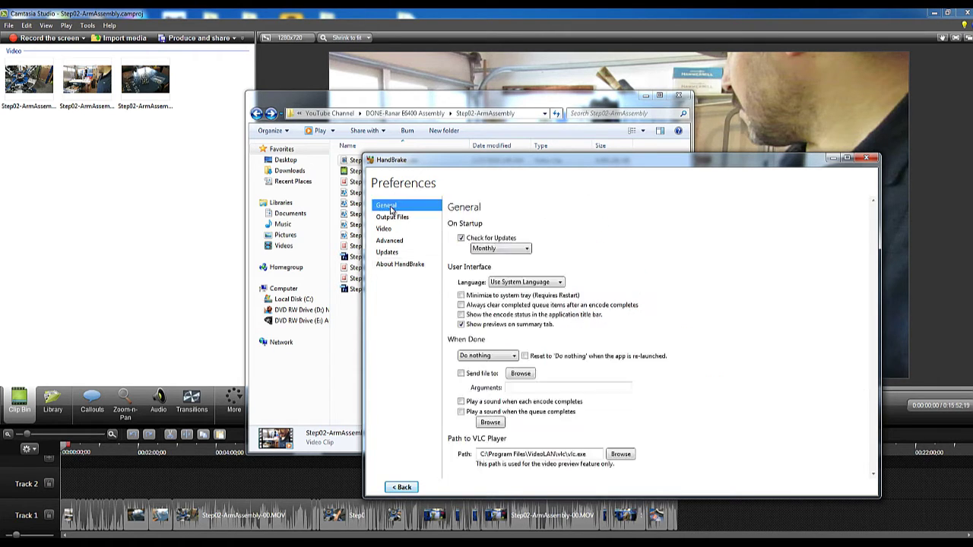
key(Escape)
Move the folder window clear of HandBrake and load Step02-ArmAssembly.avi into HandBrake as the source
drag(382, 97, 194, 61)
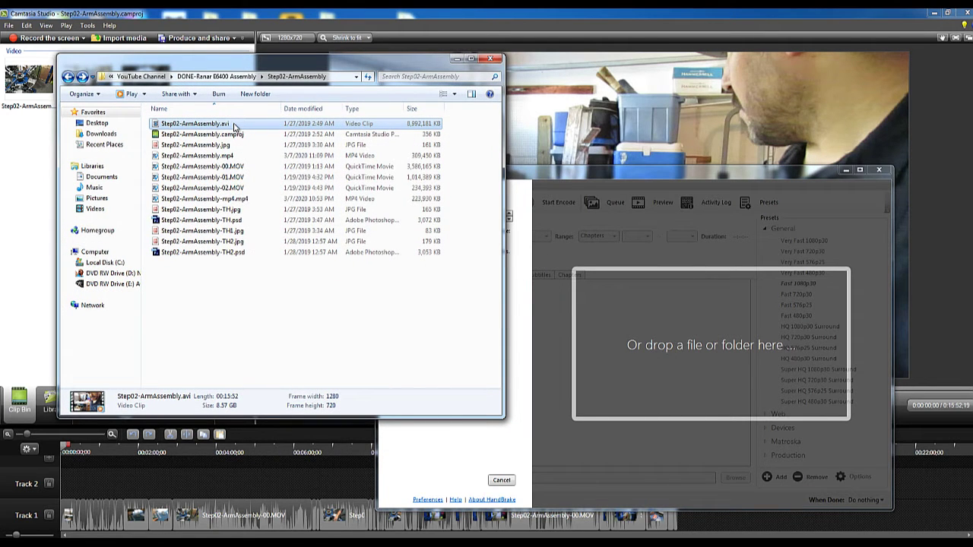
click(187, 337)
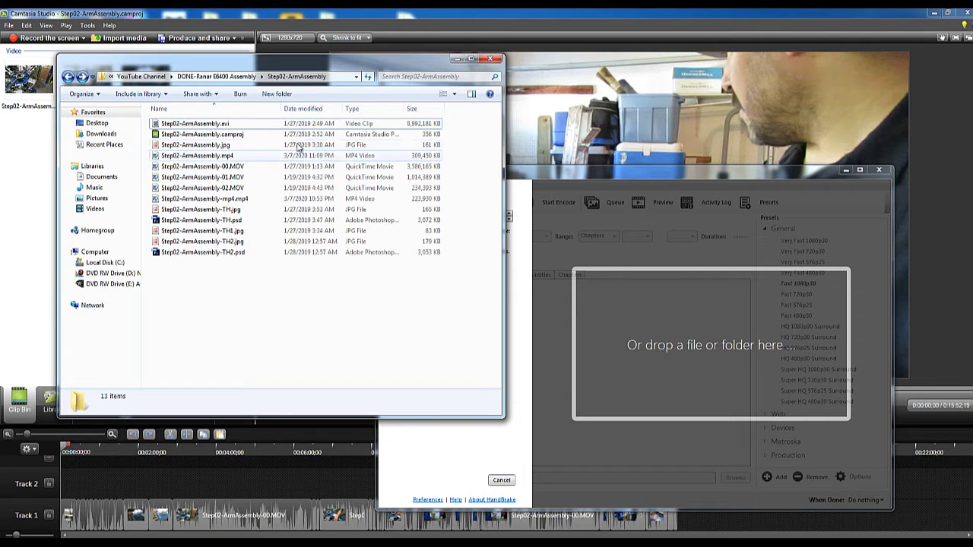
click(221, 127)
drag(221, 127, 642, 319)
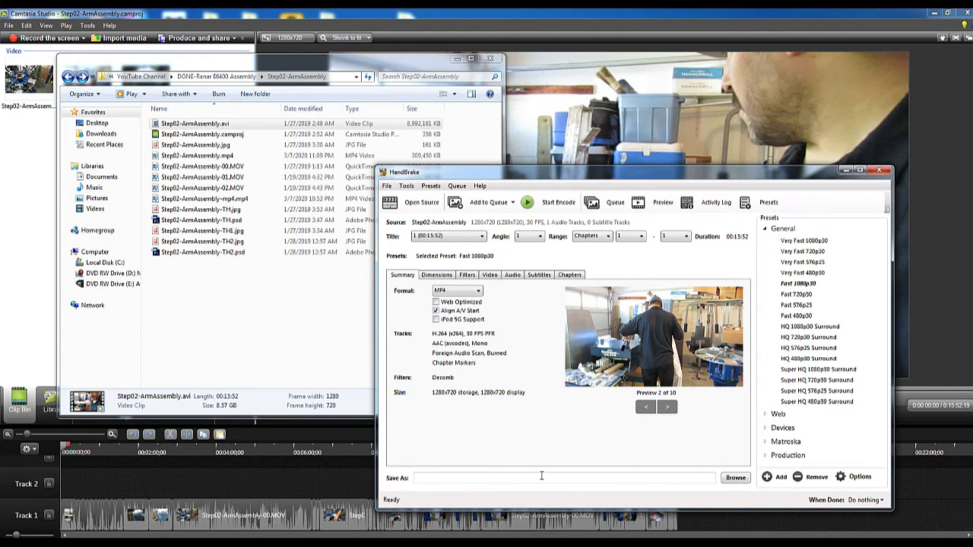
Set HandBrake's output file to the name 1 with the mp4 type in the Step02-ArmAssembly folder
click(736, 476)
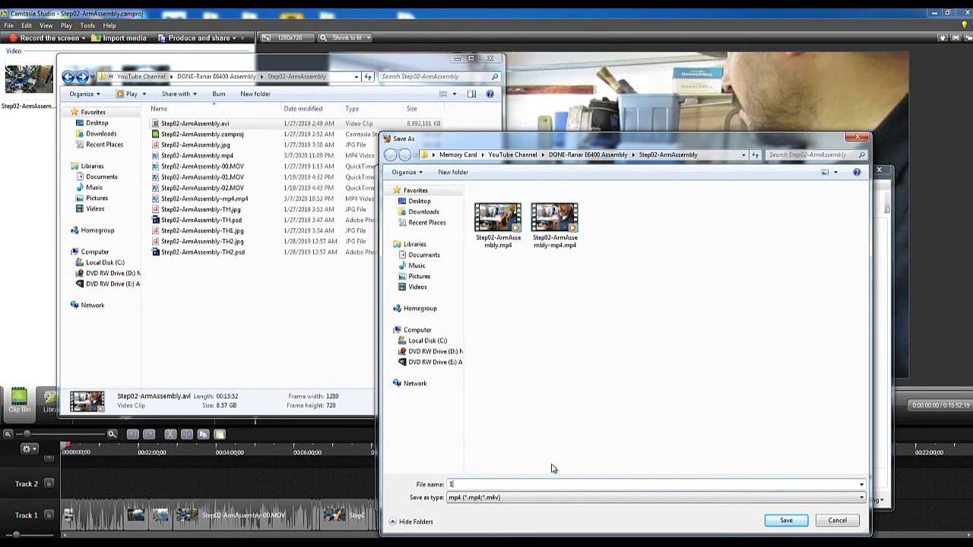
text(1)
click(553, 499)
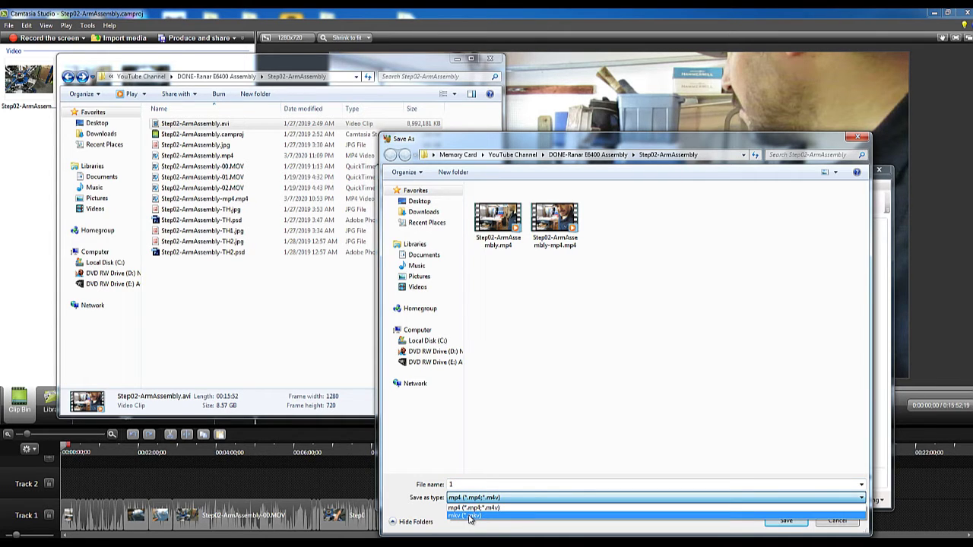
click(506, 500)
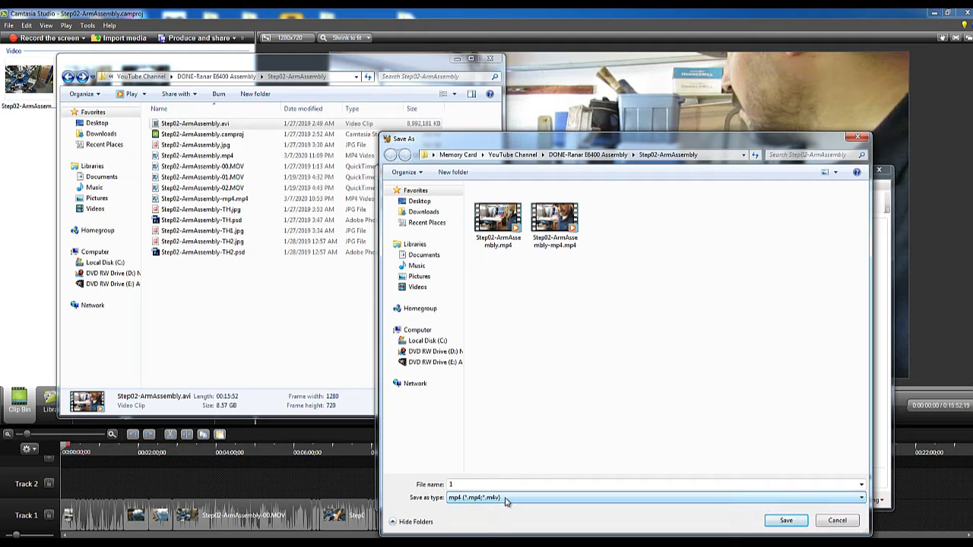
click(775, 521)
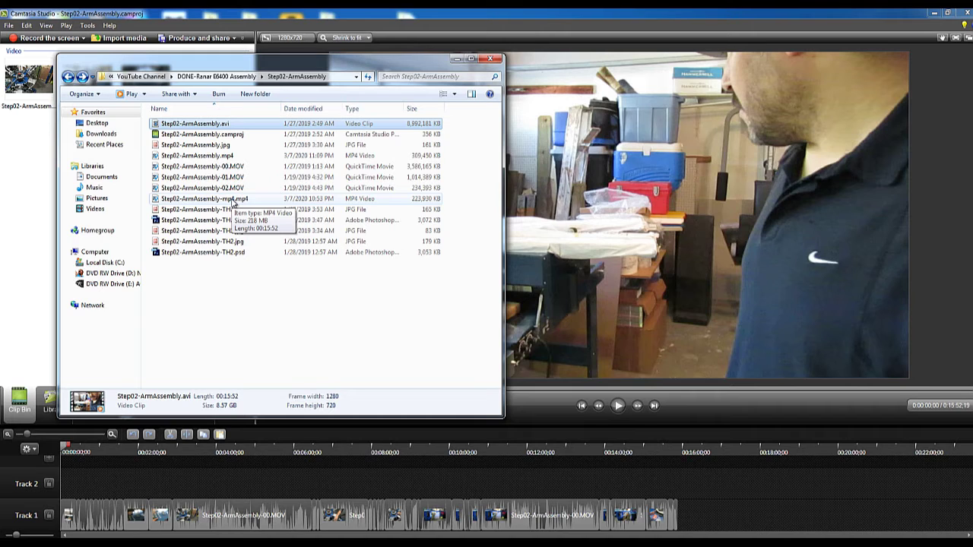
Compare the file details of Step02-ArmAssembly.mp4 and Step02-ArmAssembly.avi in the project folder
click(243, 156)
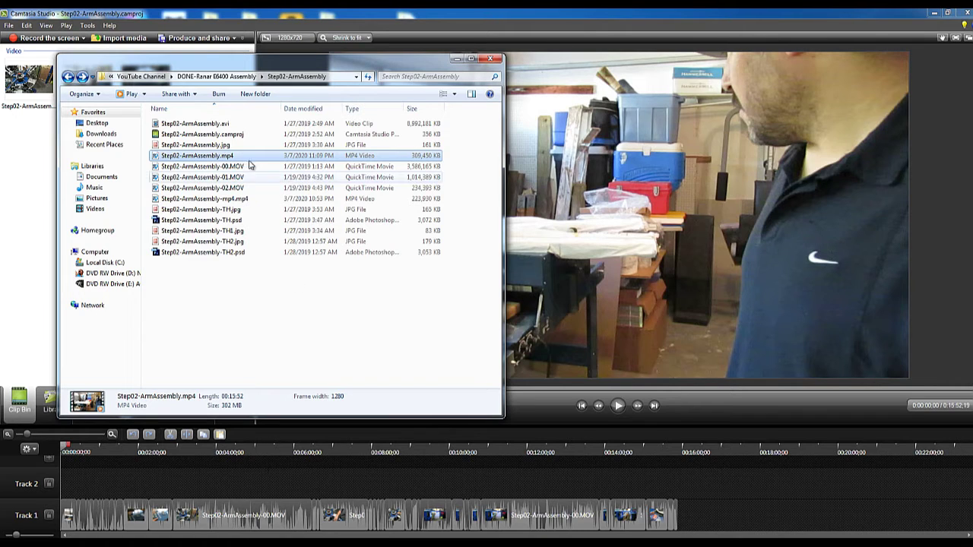
click(230, 126)
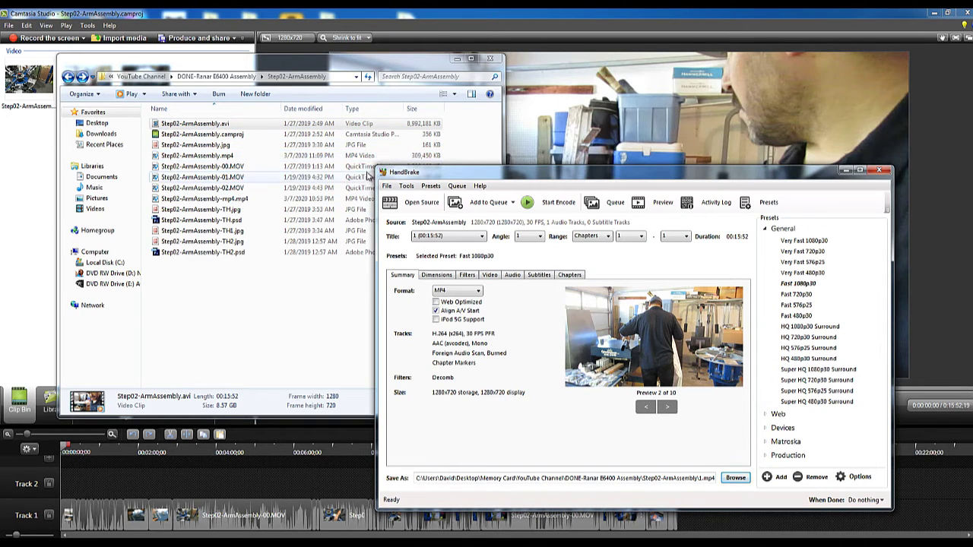
click(243, 157)
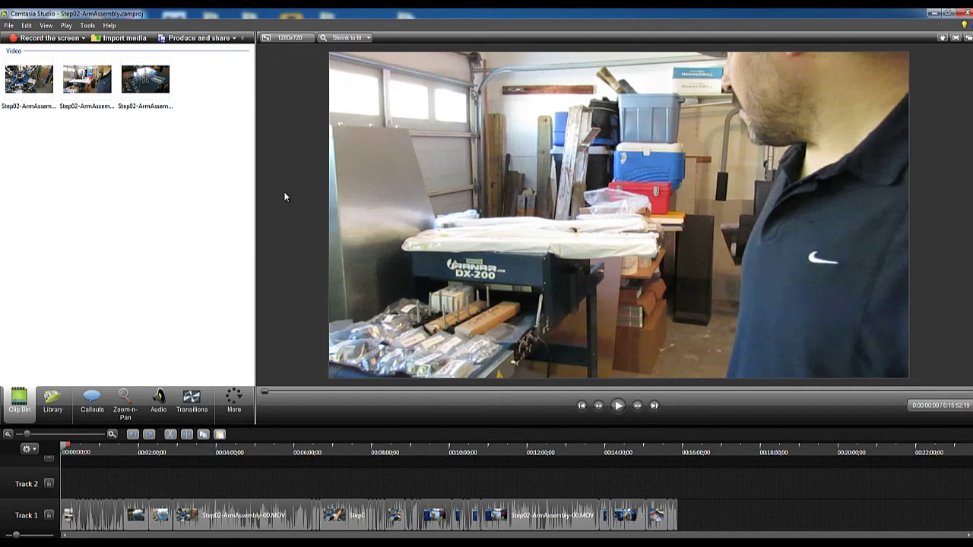
In Camtasia Studio's Production Wizard, choose the MP4 only (up to 720p) preset, and cancel the production
click(199, 38)
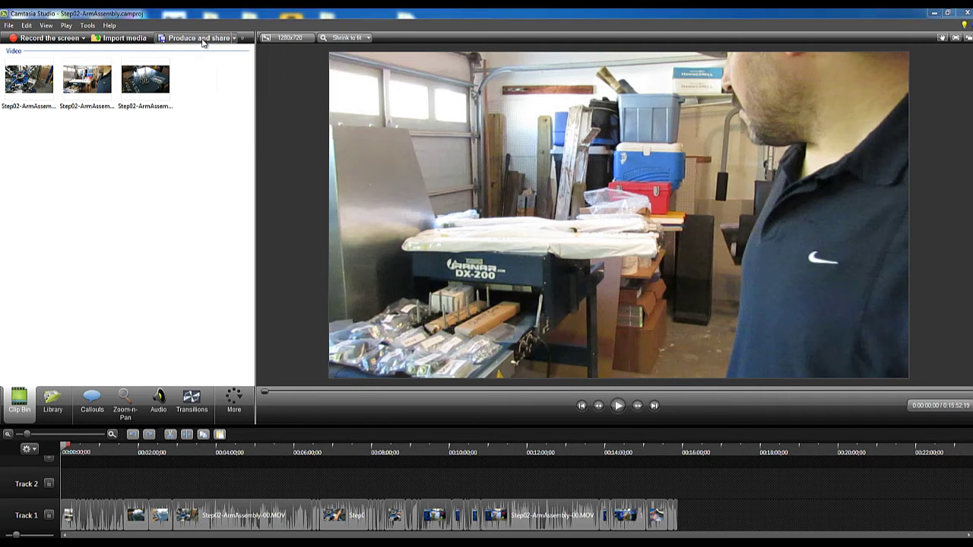
click(488, 192)
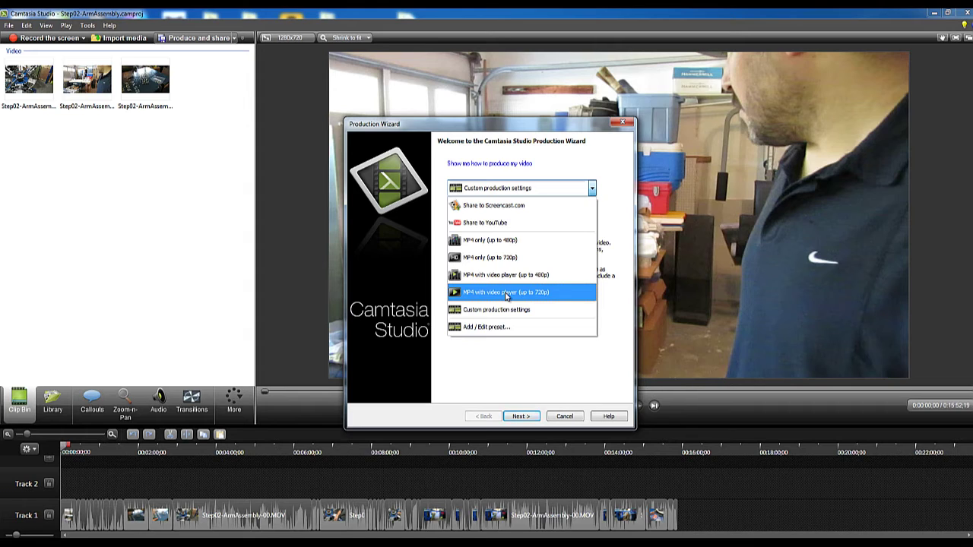
click(488, 259)
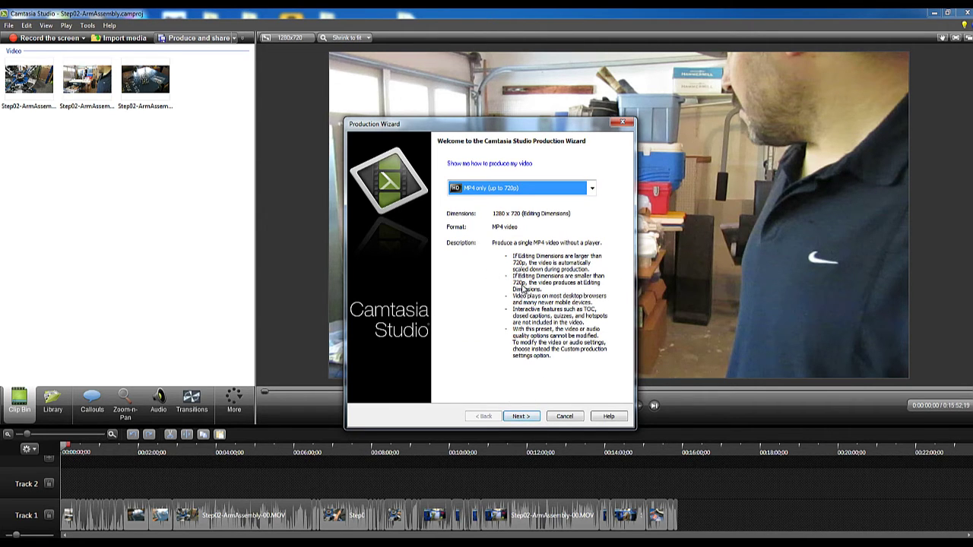
click(564, 418)
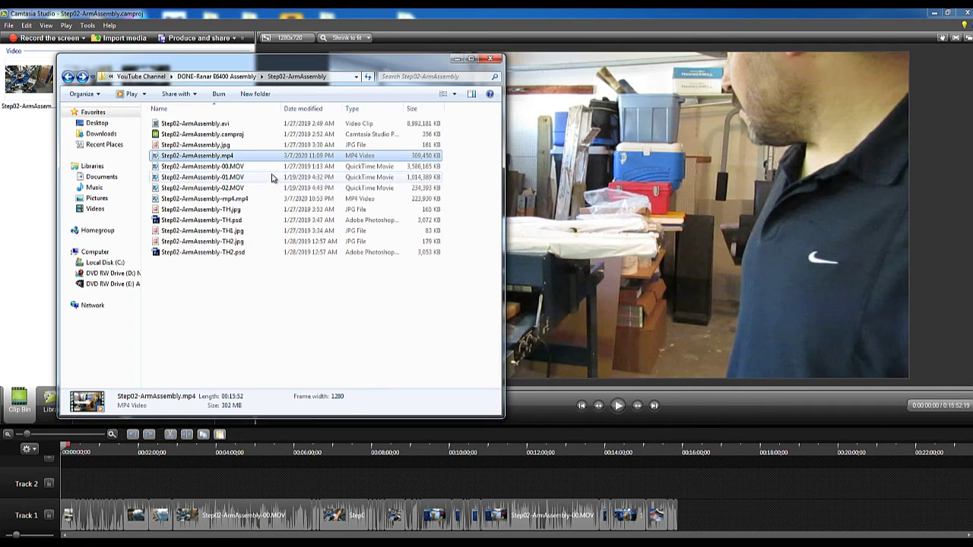
Check the length and size details of Step02-ArmAssembly-mp4.mp4 in the project folder
click(250, 199)
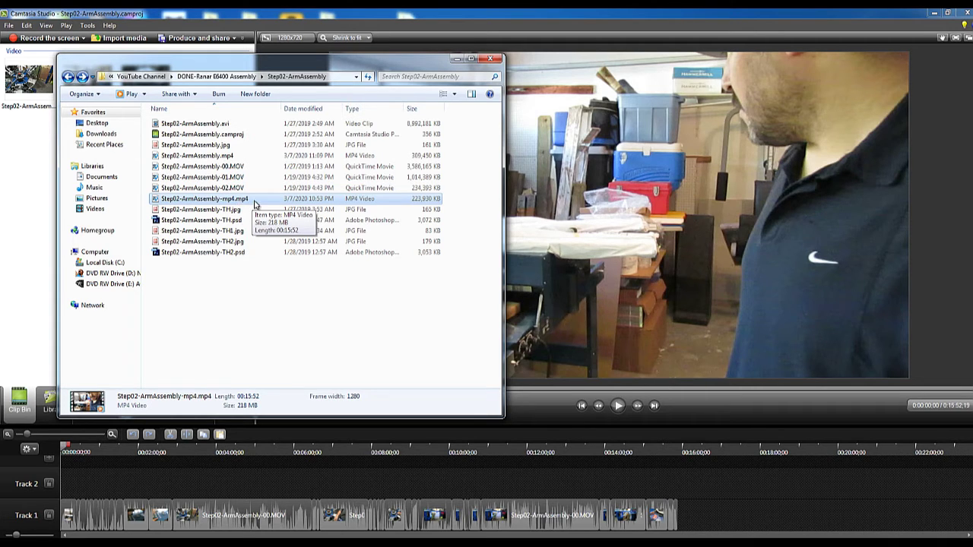
Compare the length and size details of Step02-ArmAssembly.avi, Step02-ArmAssembly.mp4 and Step02-ArmAssembly-mp4.mp4 in the project folder
click(237, 124)
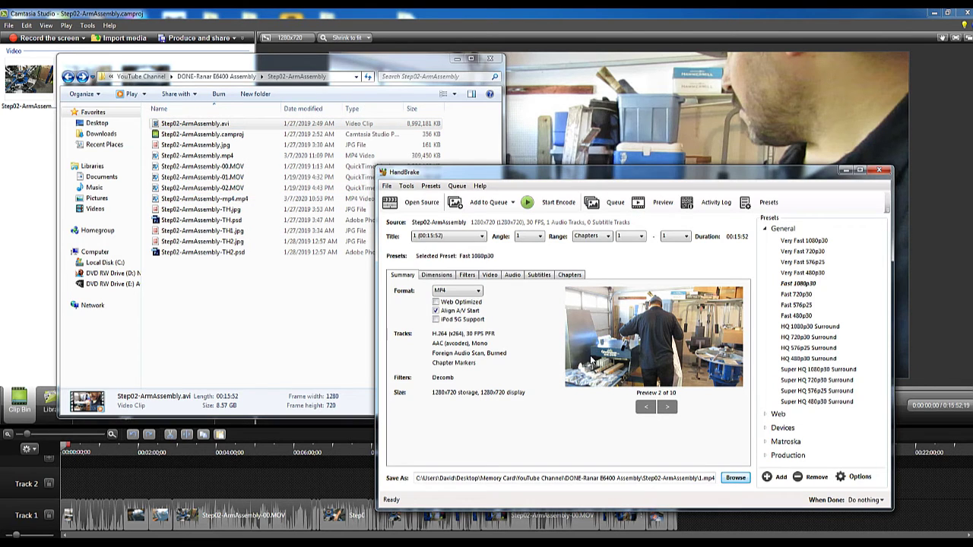
click(230, 156)
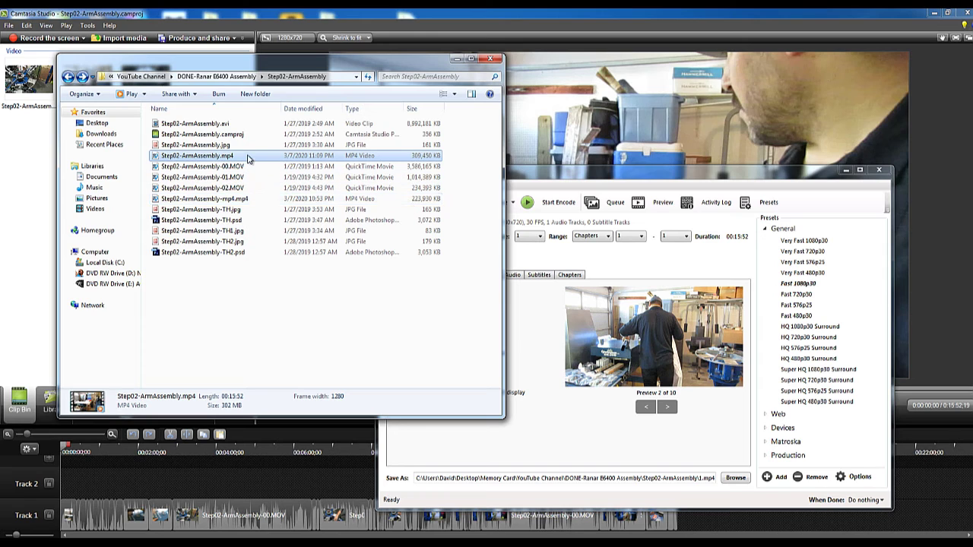
click(228, 156)
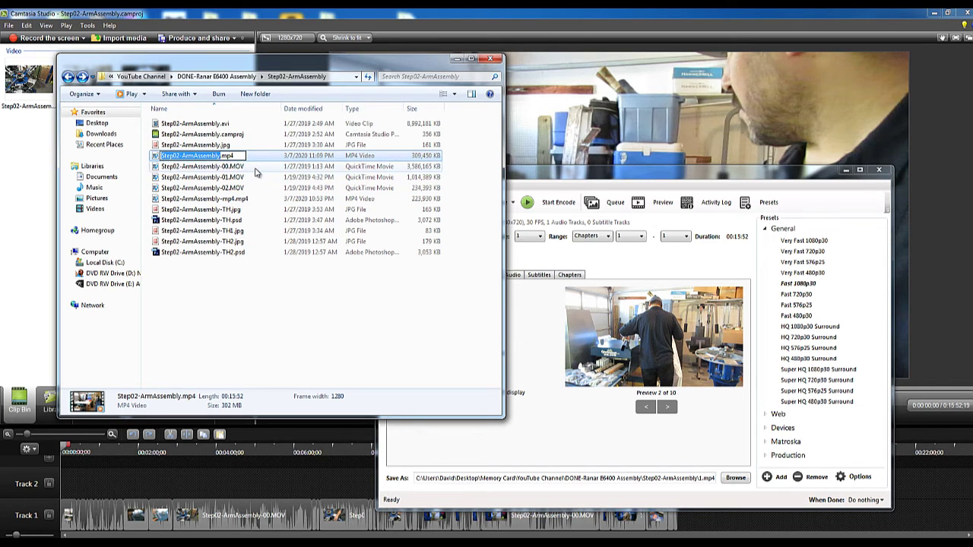
key(Return)
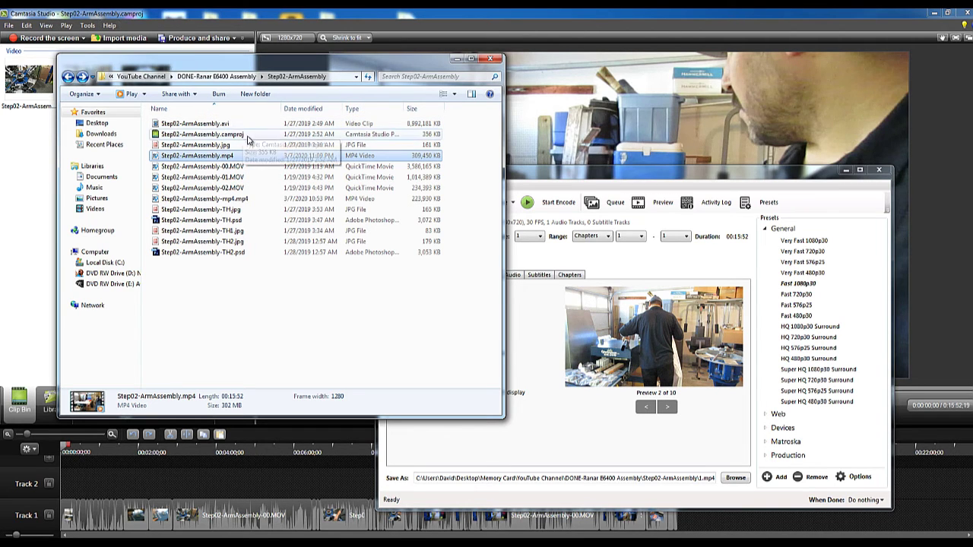
click(247, 201)
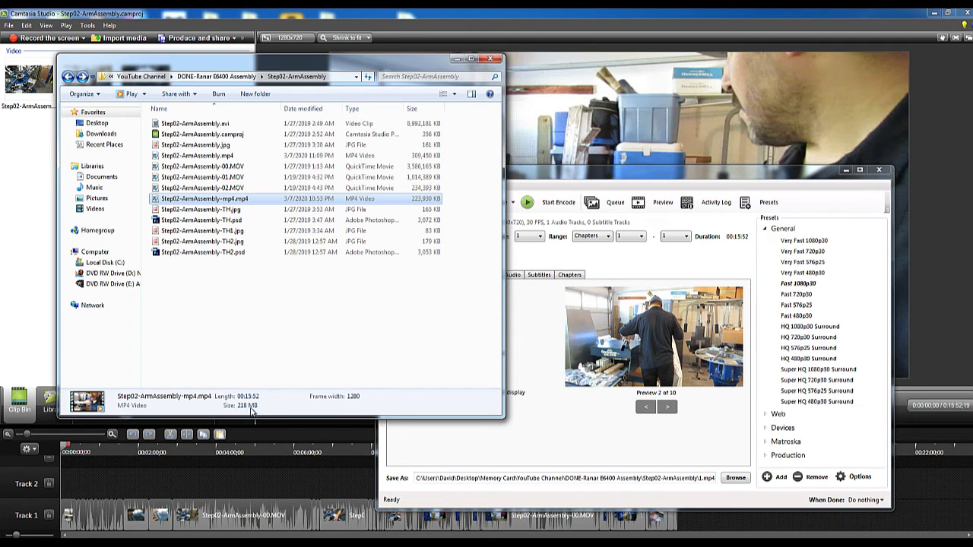
click(230, 155)
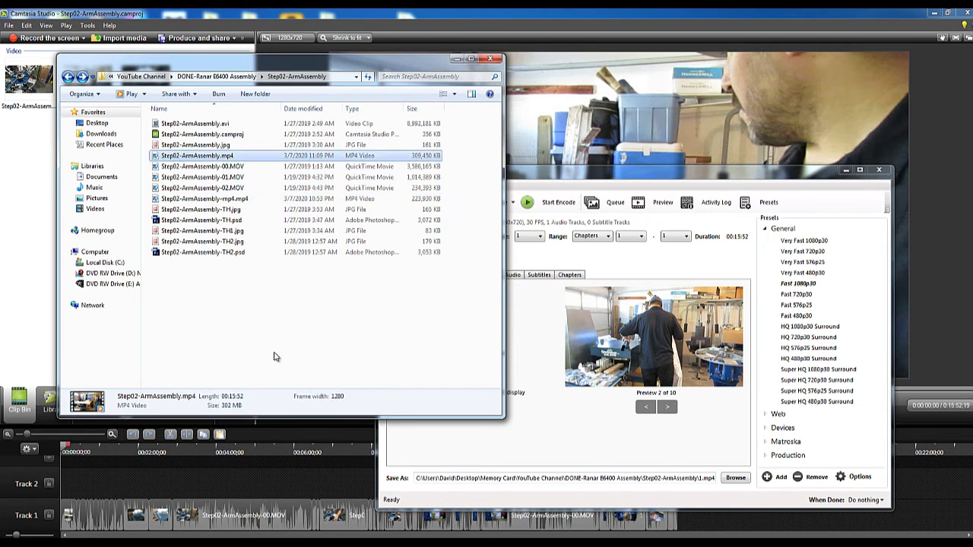
click(238, 200)
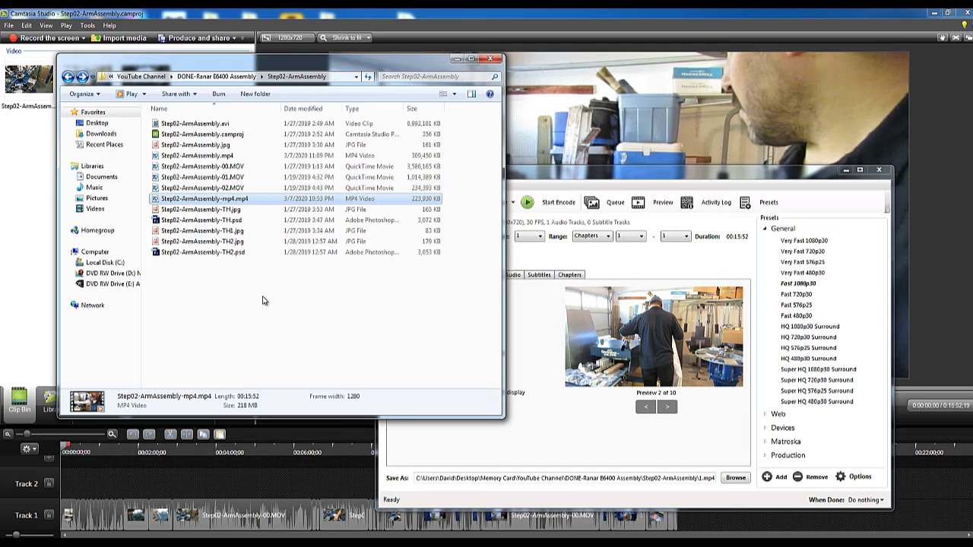
Switch to HandBrake and move its window so that it covers less of the project folder's file list
click(539, 179)
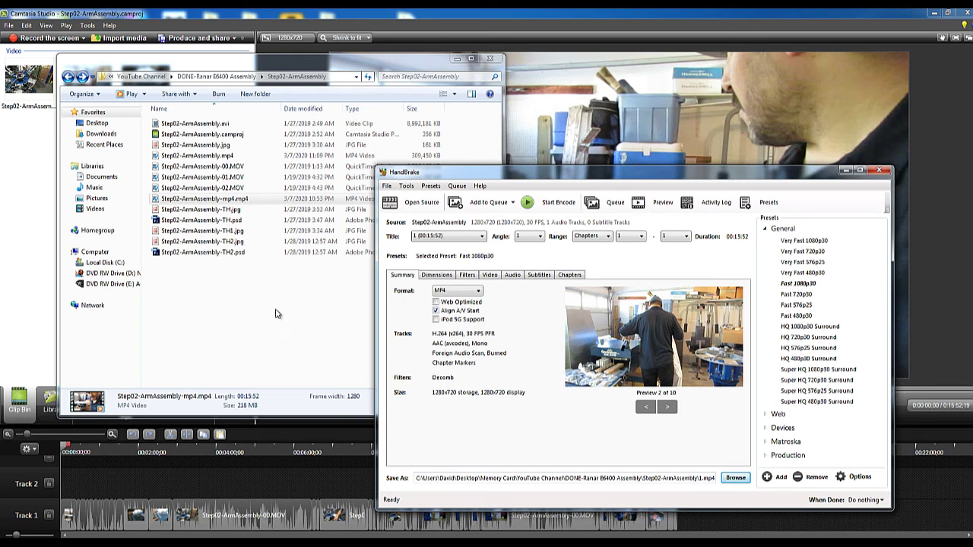
mouse_move(523, 177)
mouse_down()
mouse_move(544, 181)
mouse_move(523, 174)
mouse_up()
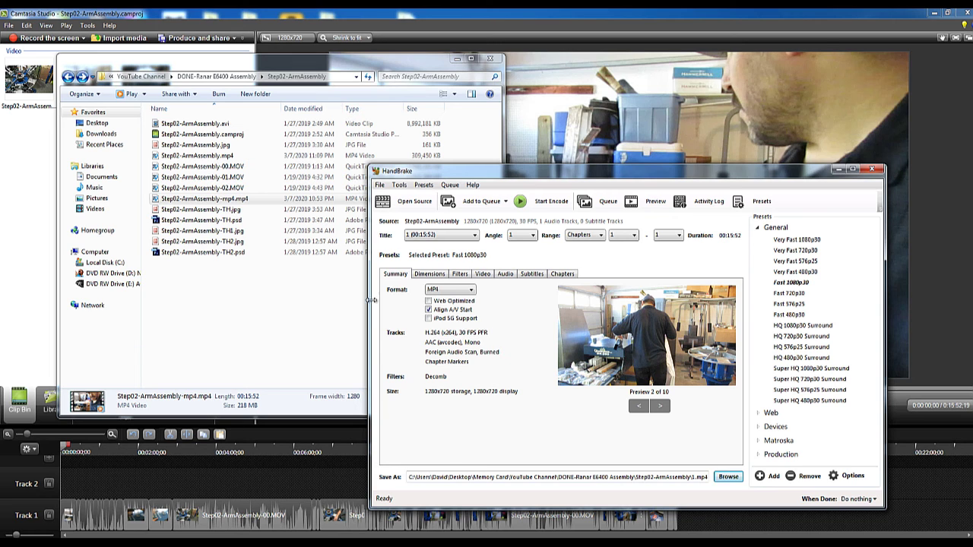
drag(548, 175, 597, 187)
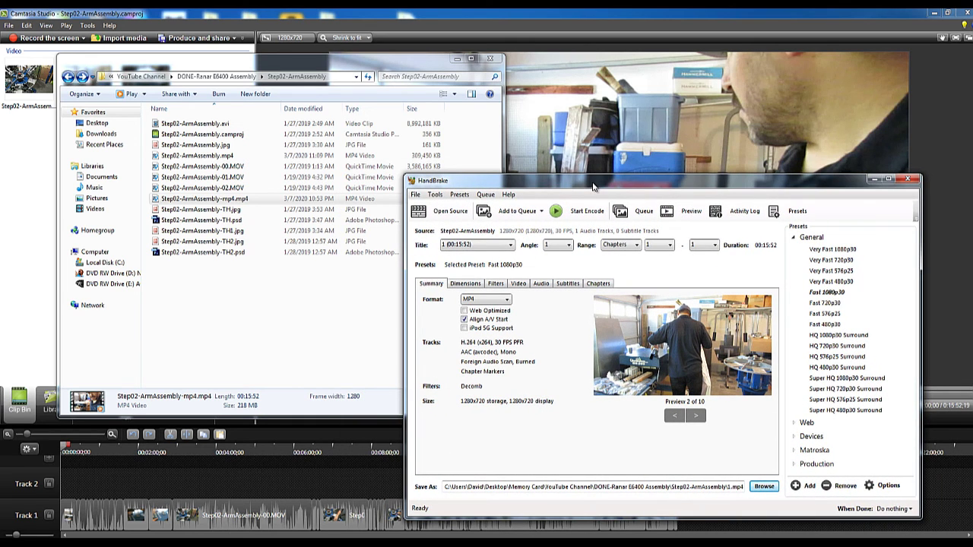